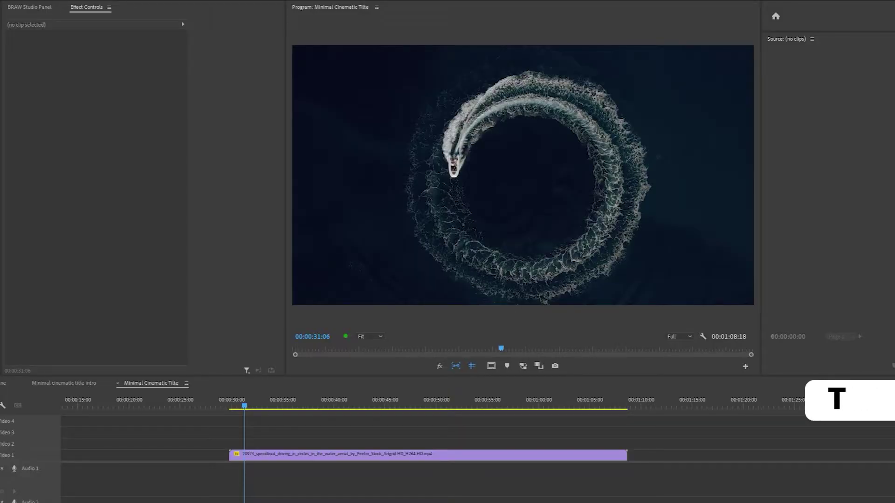
Add a text layer reading THE OCEAN over the footage, beginning beside the boat at 00:00:31:06
click(464, 172)
text(THE OCEAN)
Select all the characters of the THE OCEAN title and set their tracking to 60
click(7, 111)
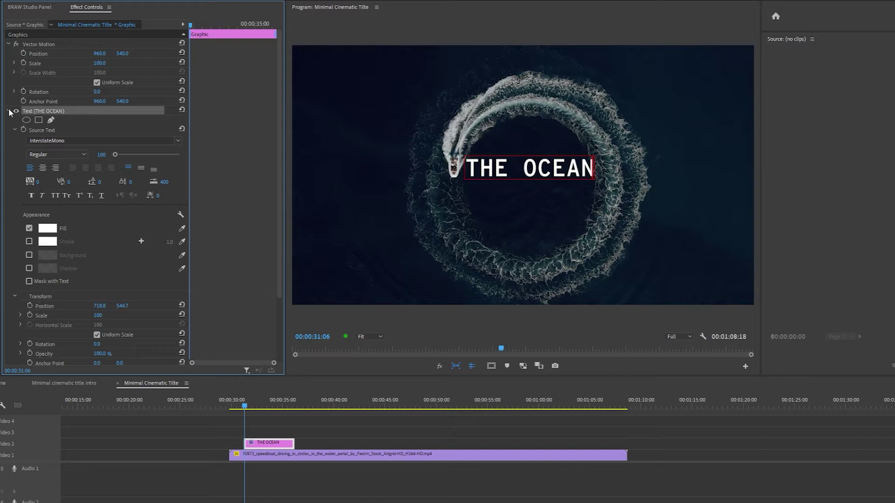
click(530, 160)
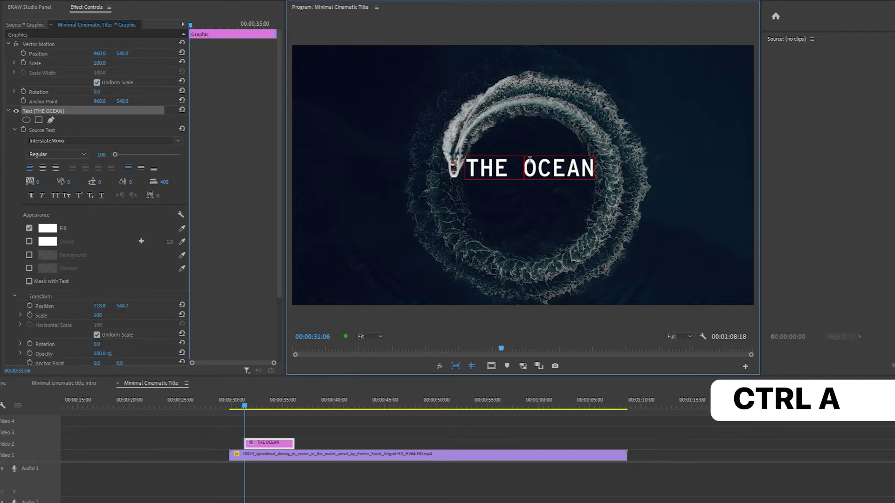
key(ctrl+a)
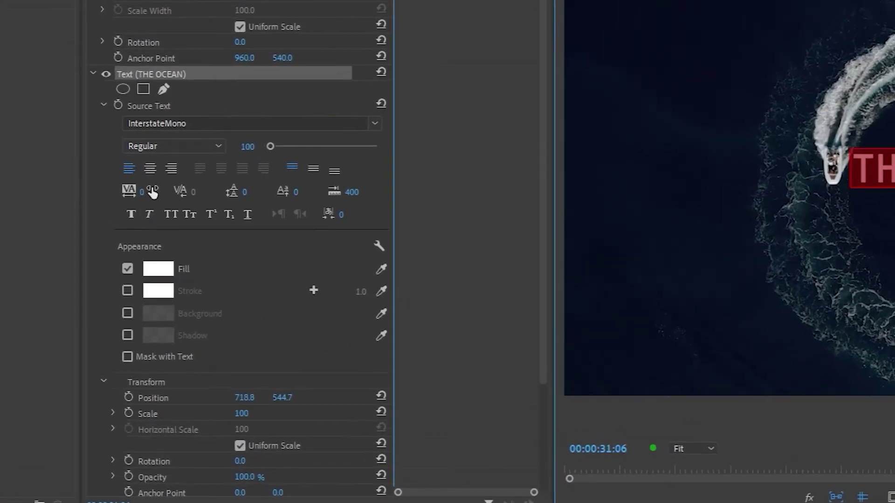
click(45, 182)
text(60)
key(Return)
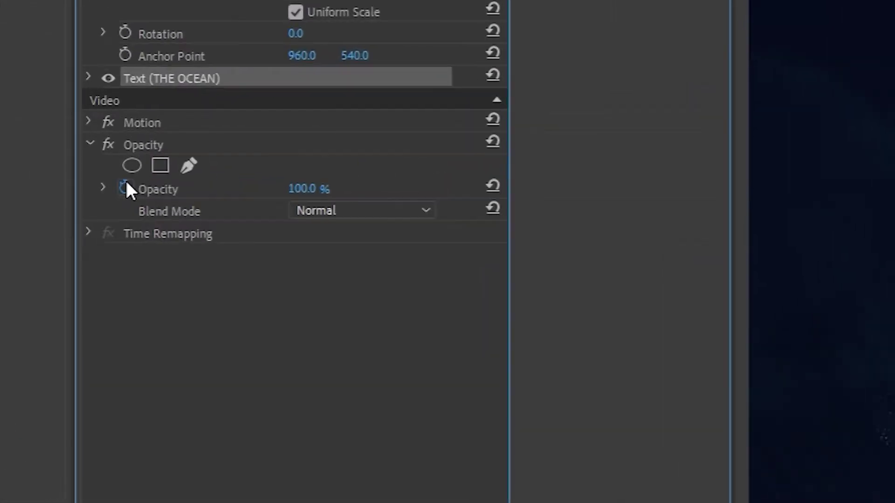
Start animating the title's opacity at the beginning of the clip with a keyframe of 0%
click(24, 159)
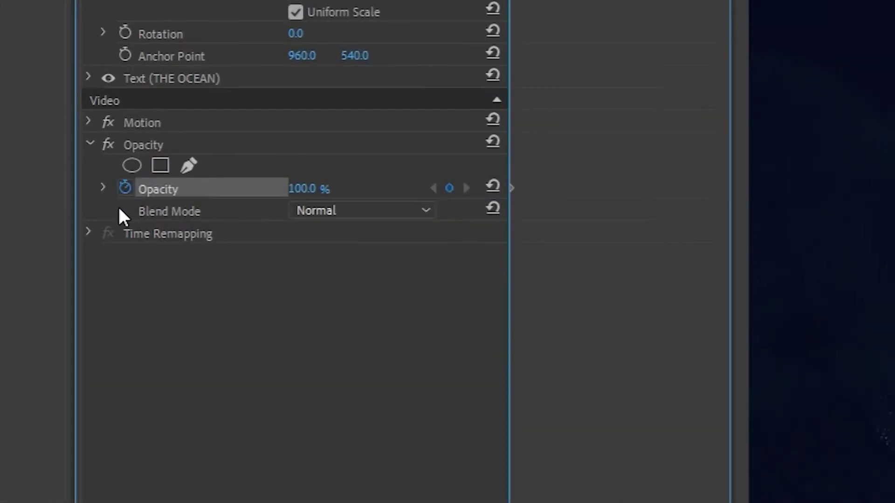
click(310, 187)
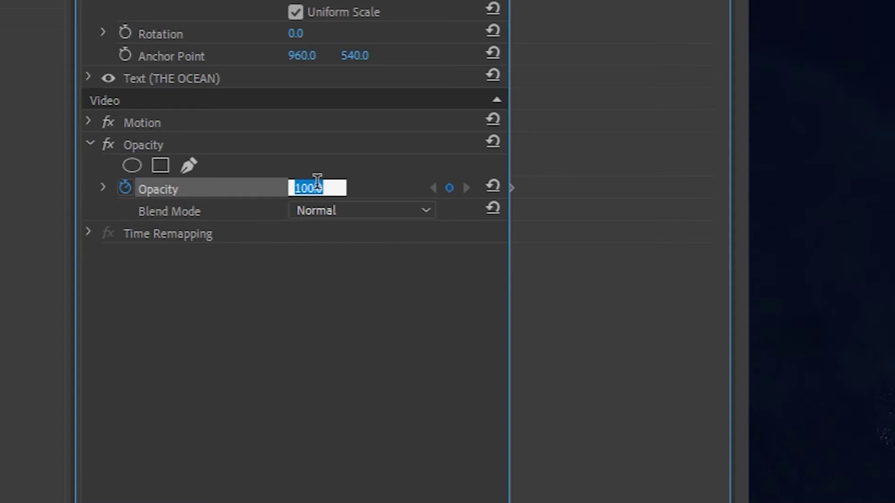
text(0)
key(Return)
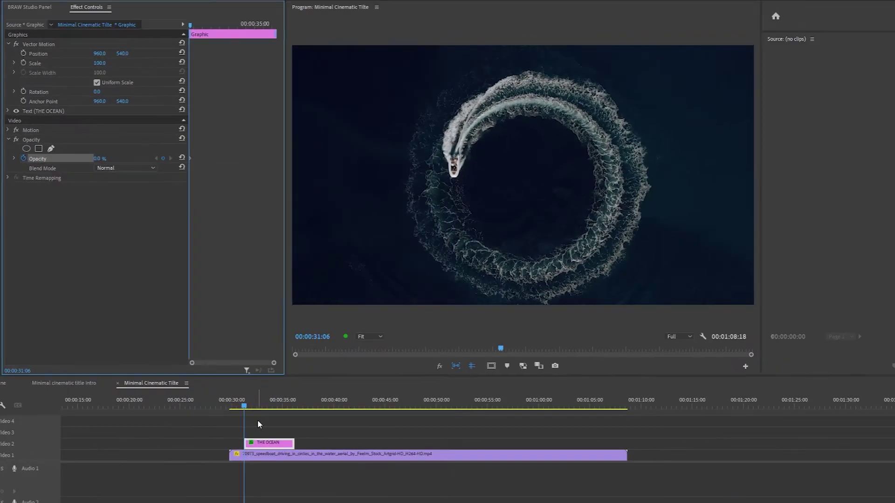
Add an opacity keyframe of 100% to the title at 00:00:32:13
drag(247, 404, 260, 406)
click(107, 158)
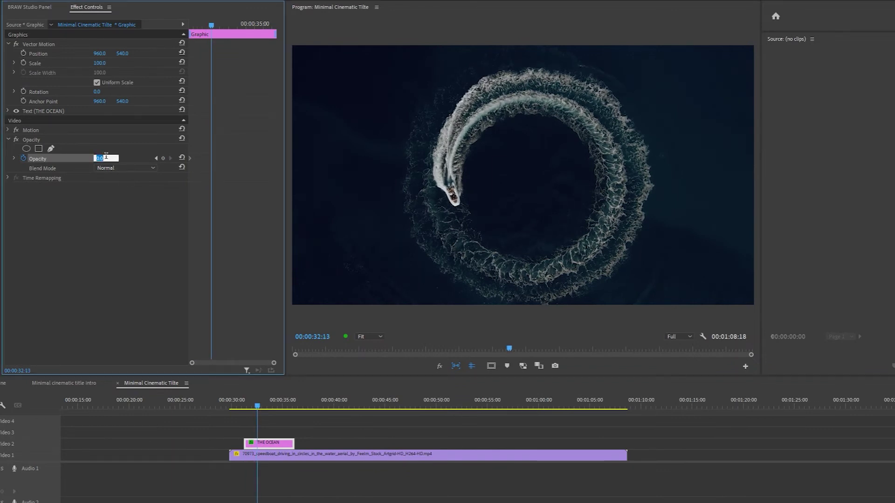
text(100)
key(Return)
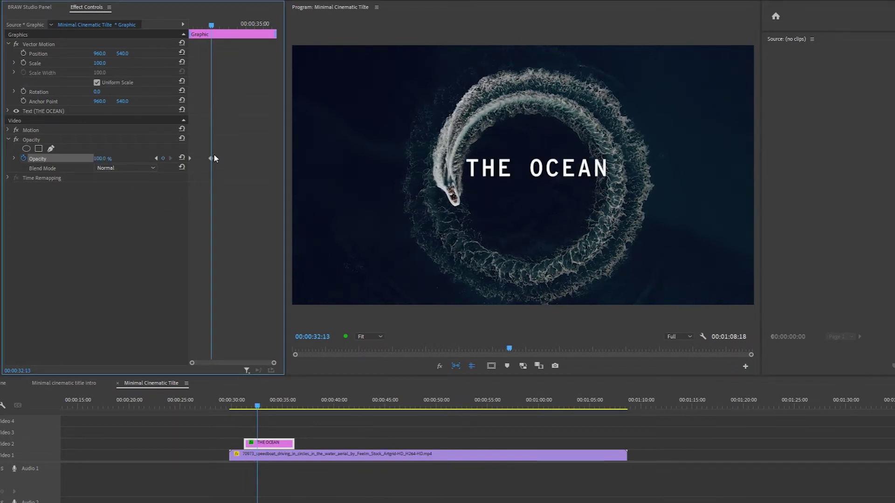
Change the 100% opacity keyframe to Bezier and shape the fade-in graph so it rises steeply just before that keyframe
right_click(212, 159)
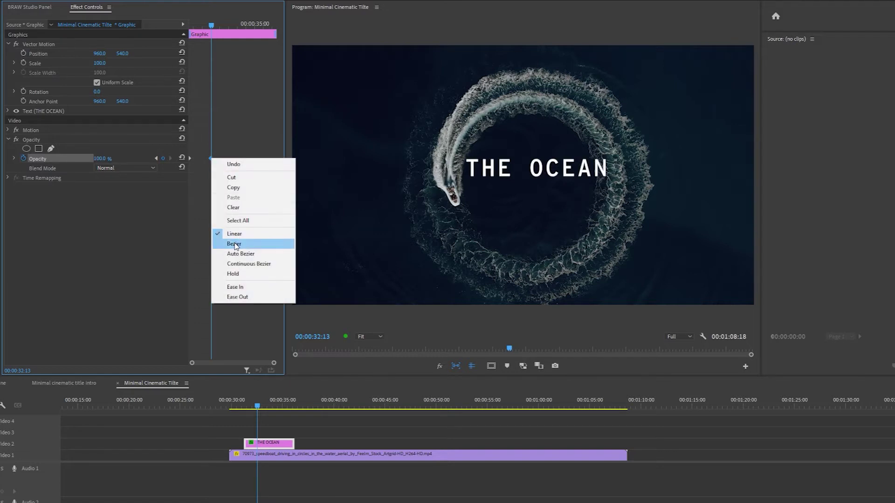
click(235, 245)
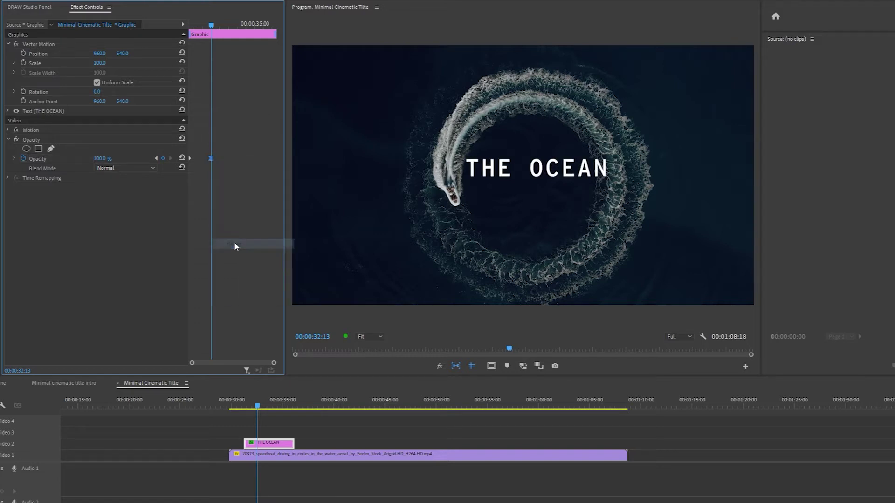
click(14, 159)
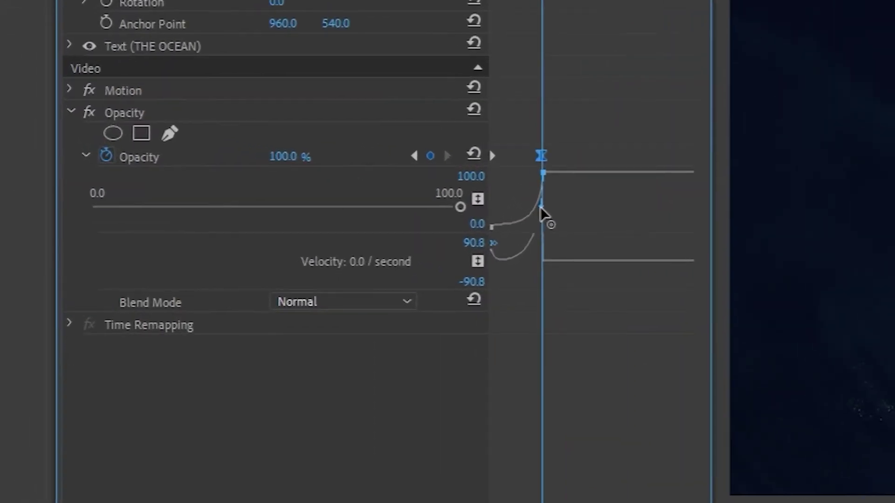
drag(541, 206, 541, 208)
click(411, 409)
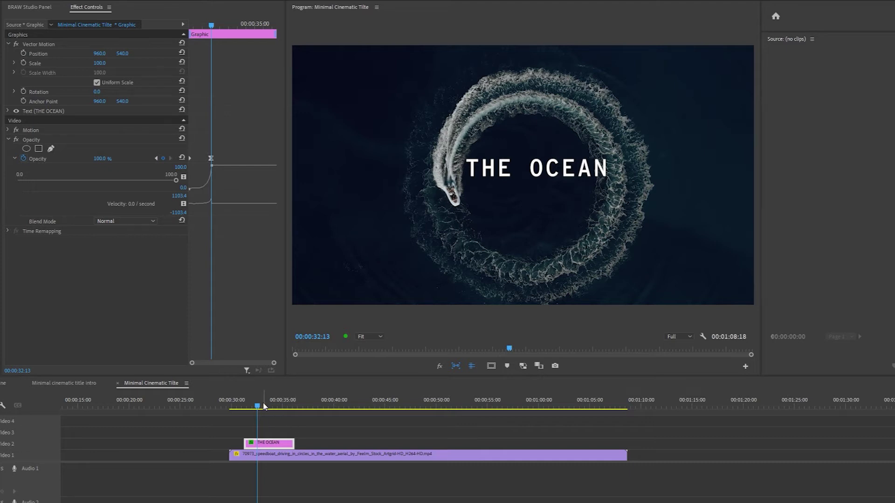
Add an opacity keyframe of 100% at 00:00:34:12 and one of 0% on the title clip's last frame
drag(259, 406, 277, 404)
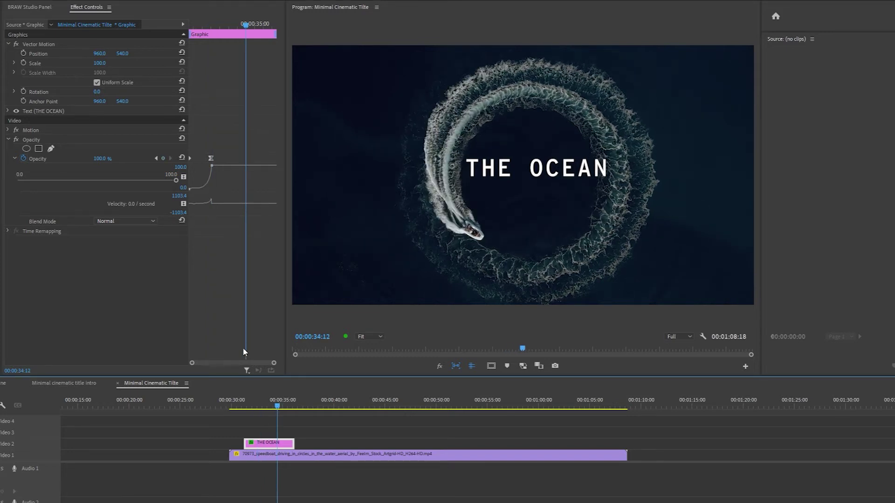
click(162, 159)
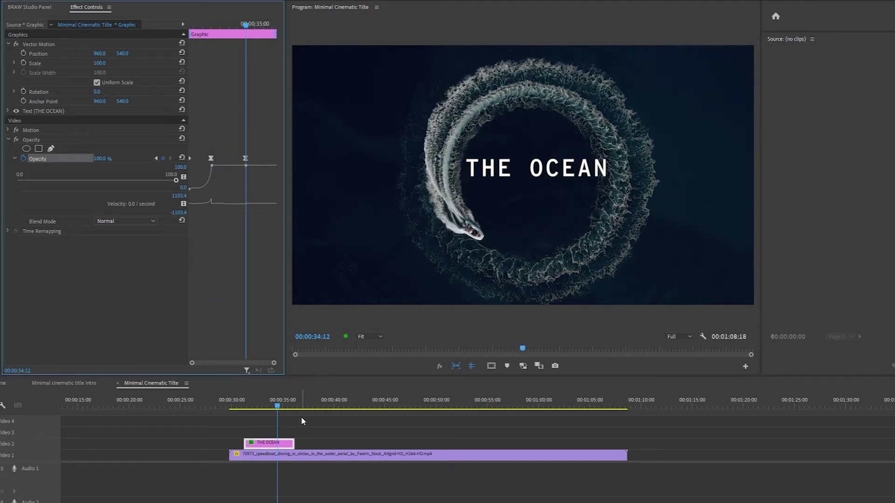
key(Down)
key(Left)
click(99, 159)
text(0)
key(Return)
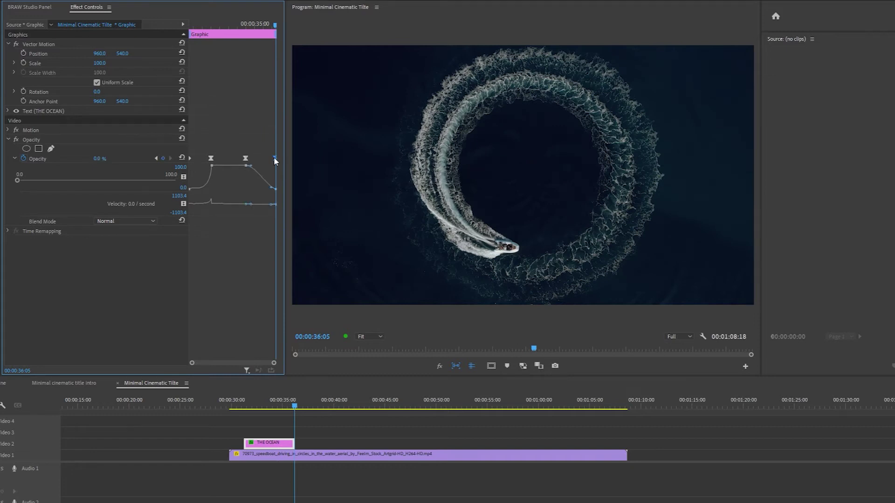
Make the final opacity keyframe linear and bend the fade-out graph so it drops steeply right after the third keyframe
right_click(275, 161)
click(310, 234)
click(246, 159)
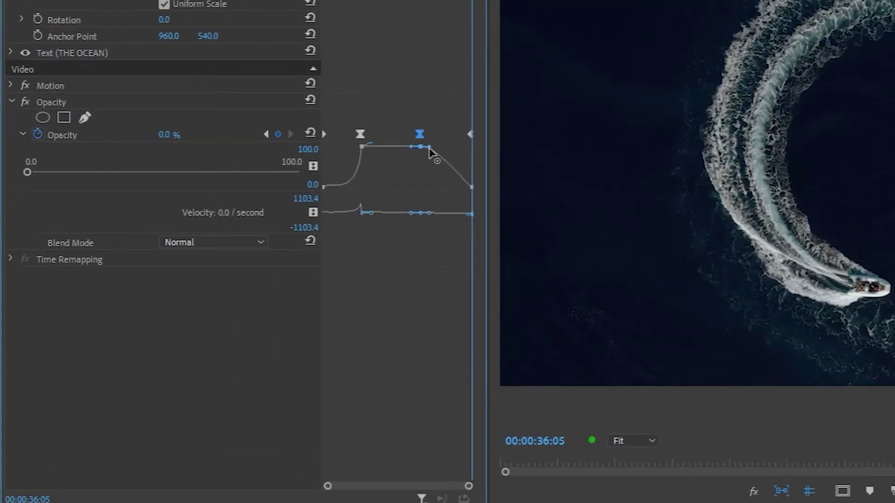
drag(430, 152, 427, 179)
click(224, 328)
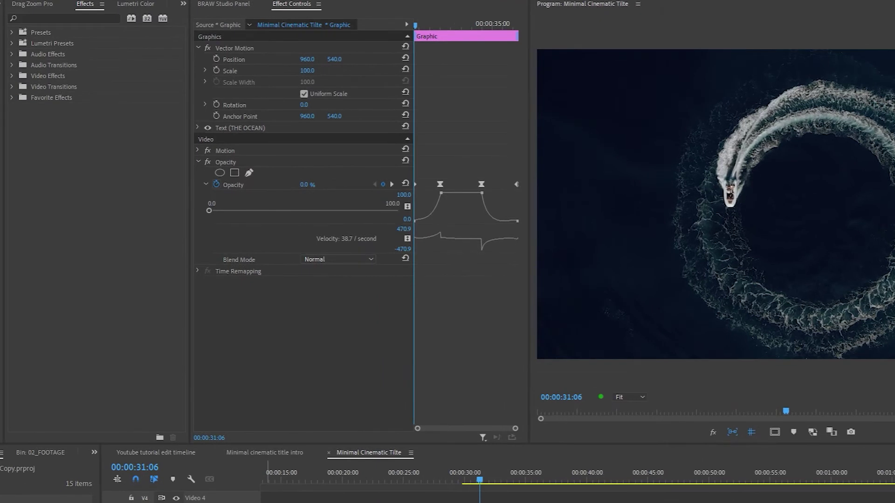
Find the Gaussian Blur effect and apply it to the title graphic above its text layer
click(65, 18)
text(gaussian)
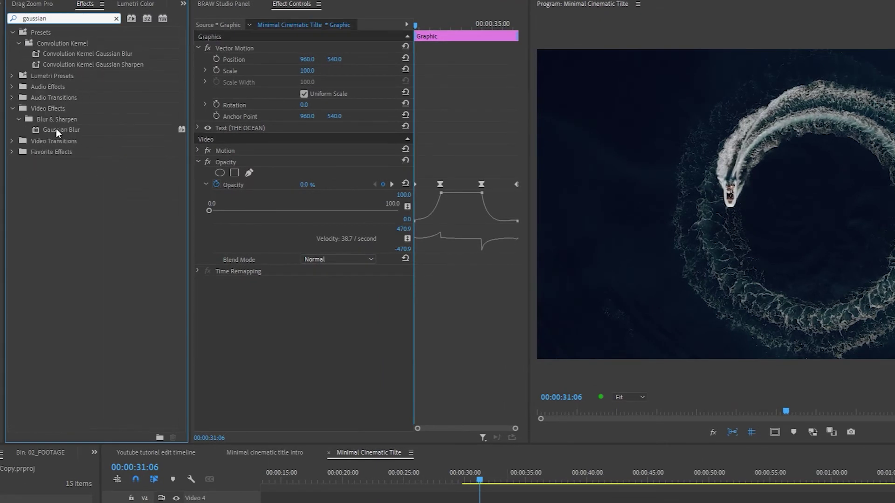
drag(57, 133, 254, 124)
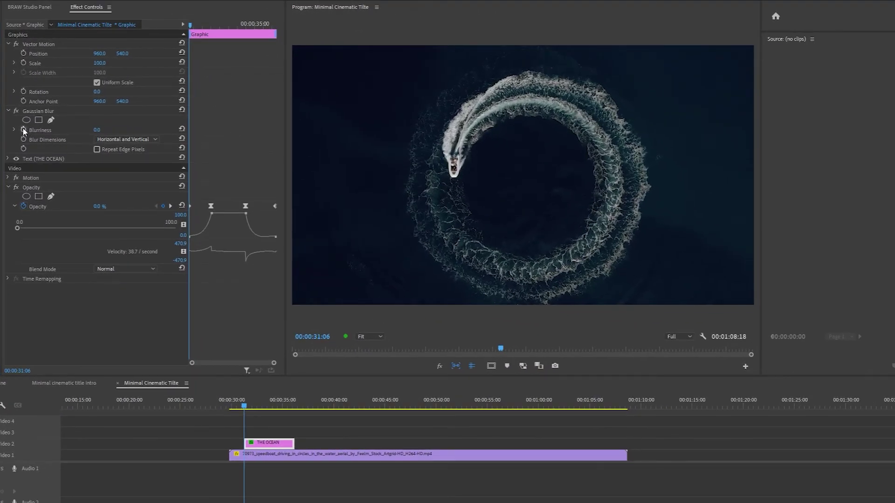
Start animating the Gaussian Blur's Blurriness at the title clip's first frame with a keyframe of 90
click(23, 130)
click(98, 130)
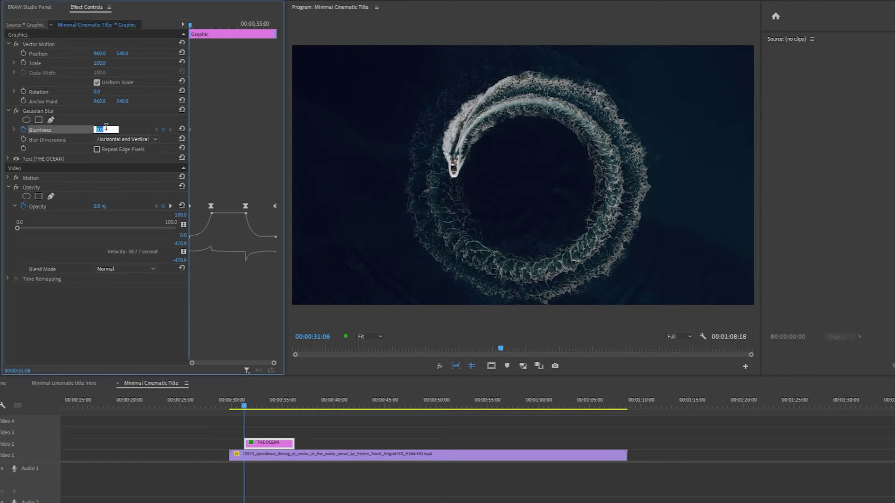
text(90)
key(Return)
Add a Blurriness keyframe of 0 at 00:00:32:12
click(201, 26)
drag(201, 26, 212, 26)
click(99, 129)
text(0)
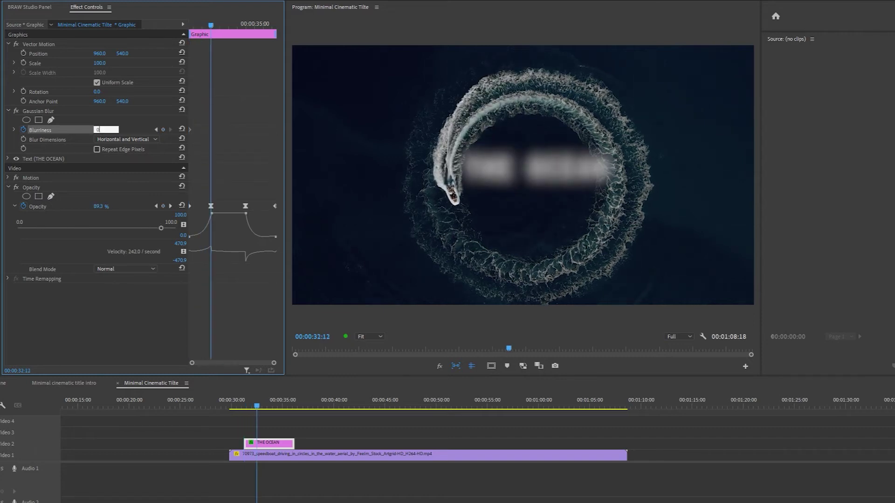
key(Return)
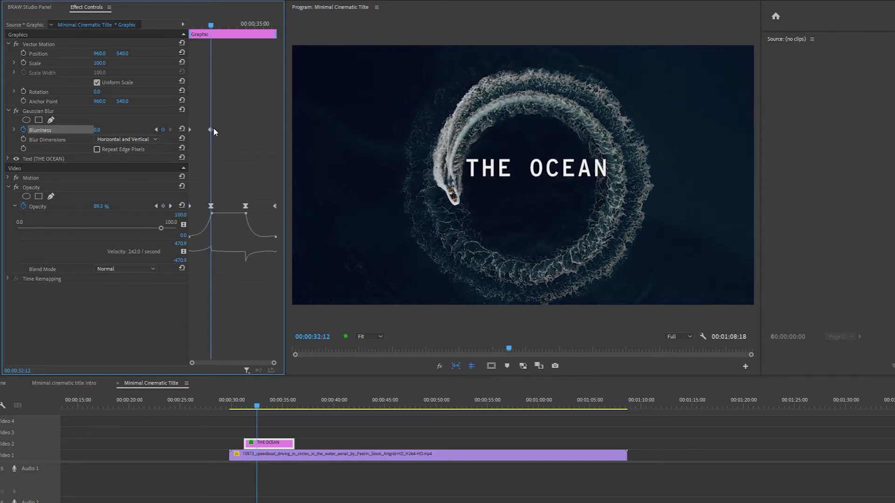
Change the second Blurriness keyframe to Bezier and shape the graph so the blur falls quickly and eases into 0
right_click(210, 133)
click(242, 217)
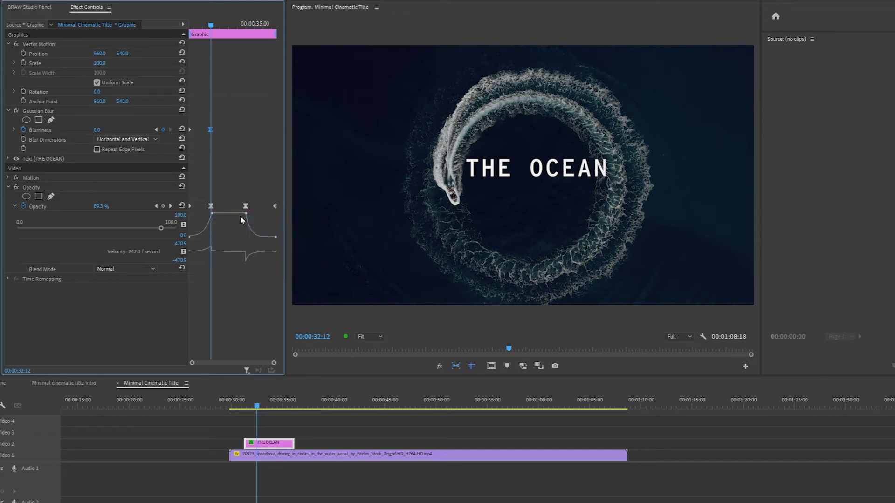
click(14, 130)
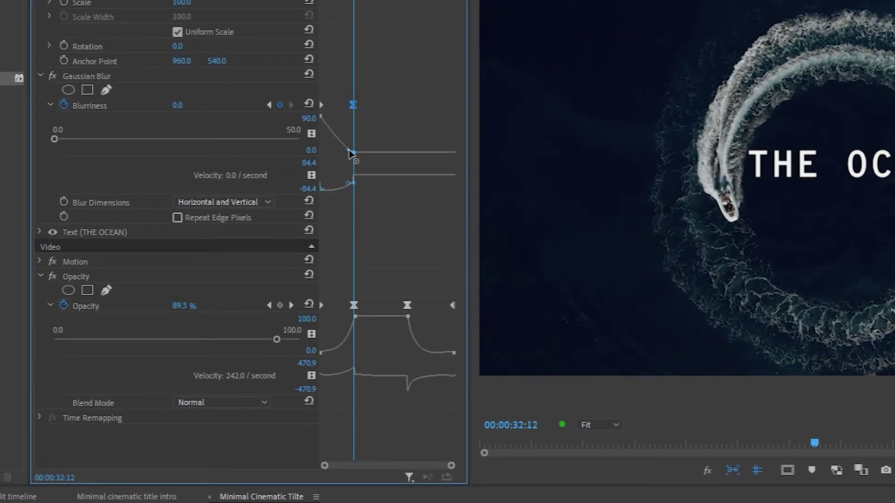
drag(348, 150, 339, 152)
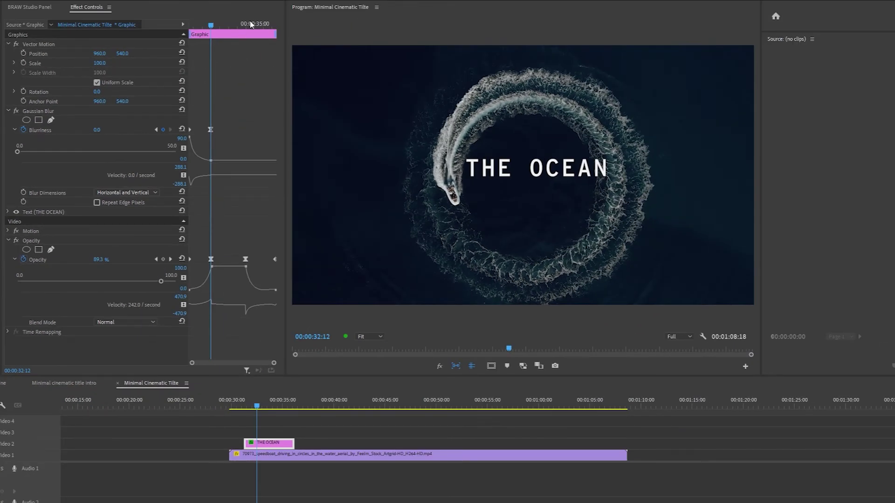
Add a Blurriness keyframe of 0 at 00:00:34:16 and one of 90 on the title clip's last frame
click(247, 25)
drag(248, 24, 249, 24)
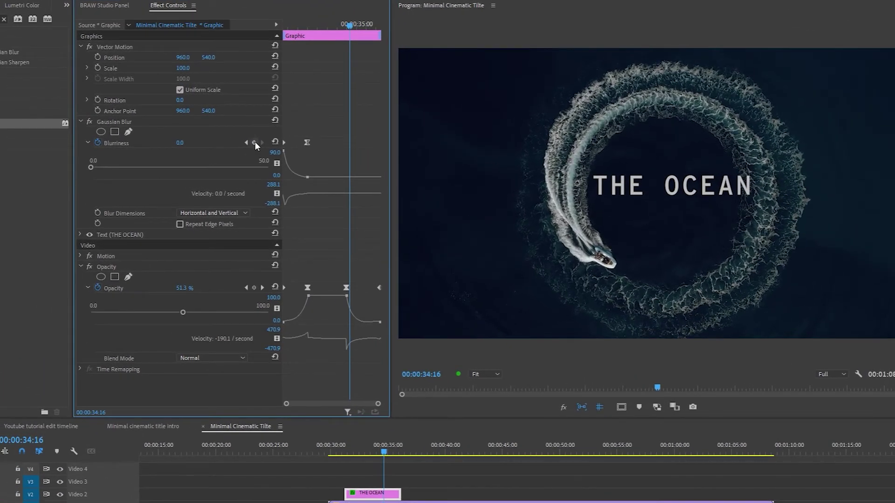
click(255, 143)
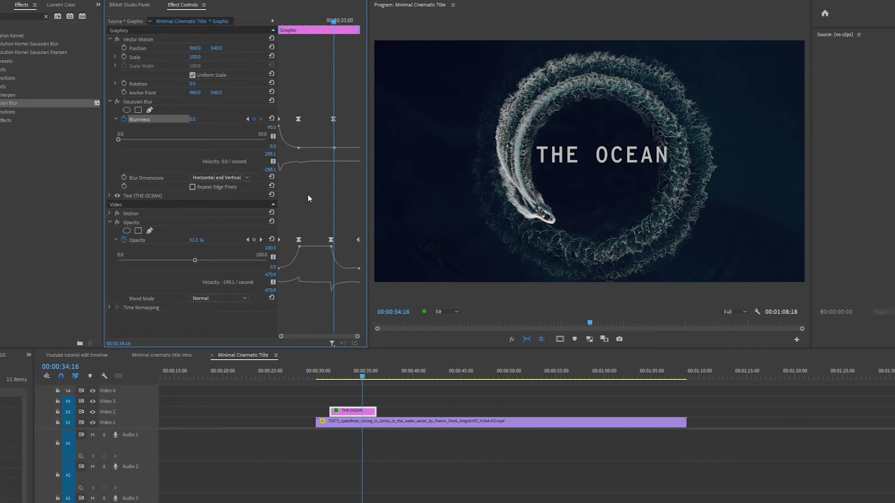
click(260, 240)
click(192, 119)
text(90)
key(Return)
Make the final Blurriness keyframe linear and extend the third keyframe's curve so the blur rises steeply at the end
right_click(358, 120)
click(403, 191)
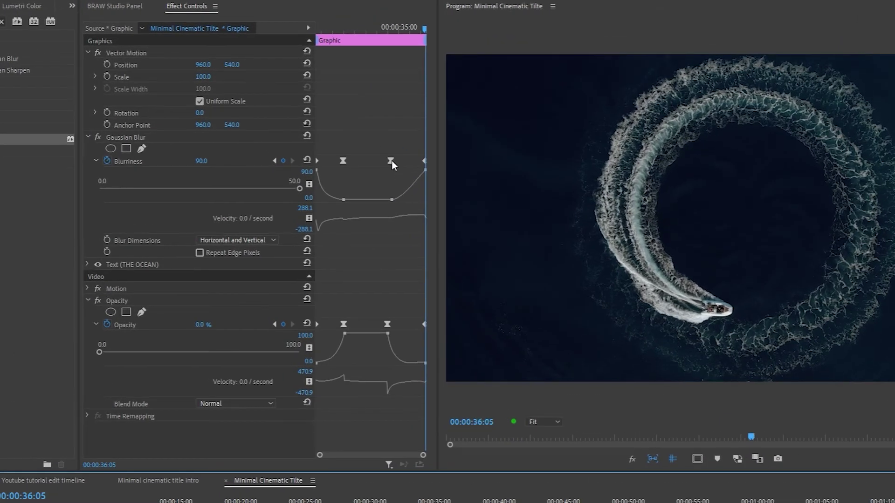
click(393, 161)
drag(401, 201, 413, 200)
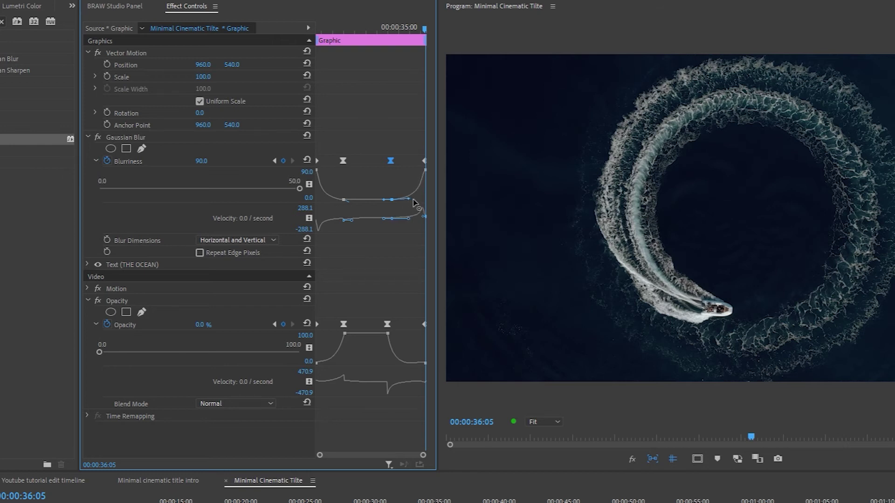
Return to the start of the title clip and set its Vector Motion scale to 70
key(Up)
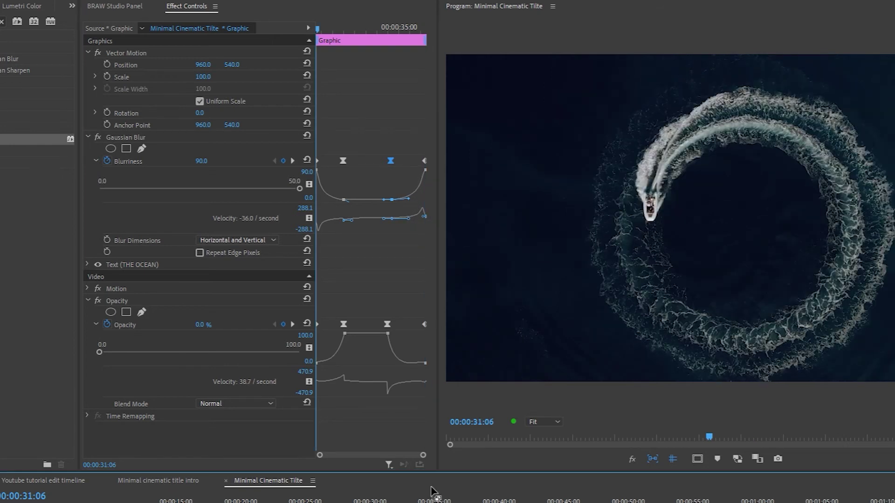
click(207, 77)
text(70)
key(Return)
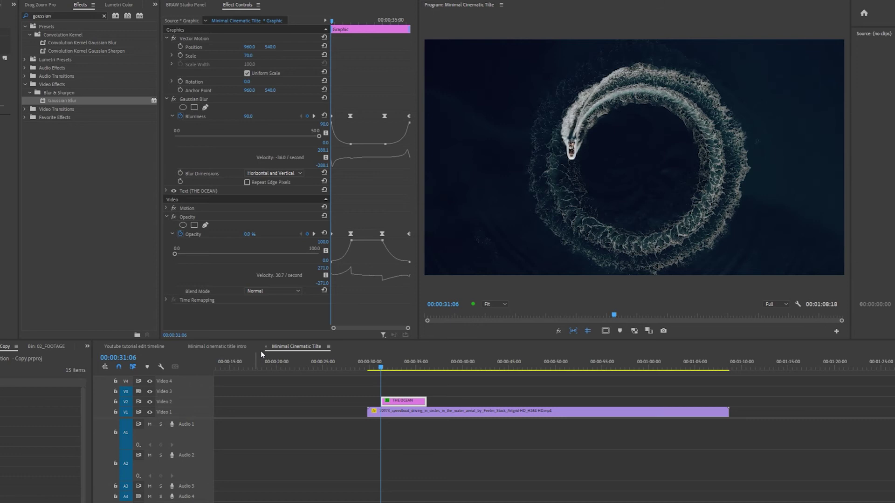
Find the Basic 3D effect and apply it to the title graphic between Gaussian Blur and the text layer
click(104, 16)
text(basic)
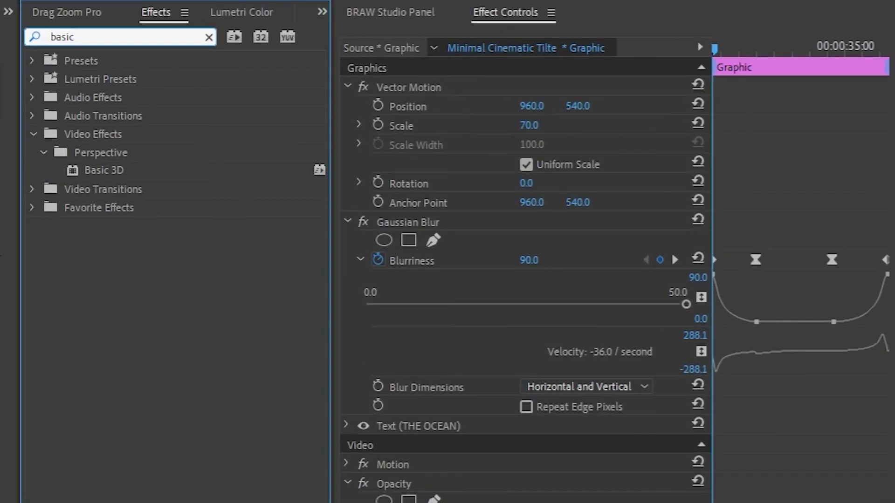
drag(111, 170, 471, 408)
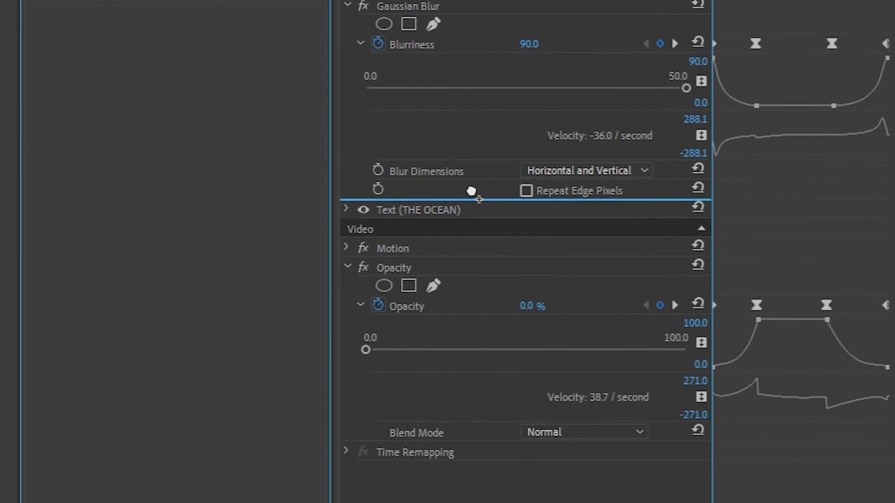
drag(471, 191, 472, 191)
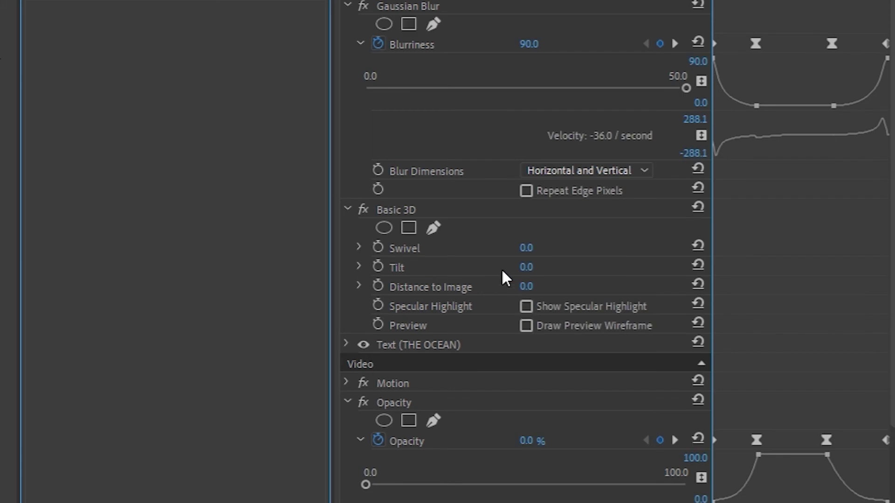
Keyframe Basic 3D's Distance to Image at the clip's start and enter -15 for it on the last frame
click(381, 286)
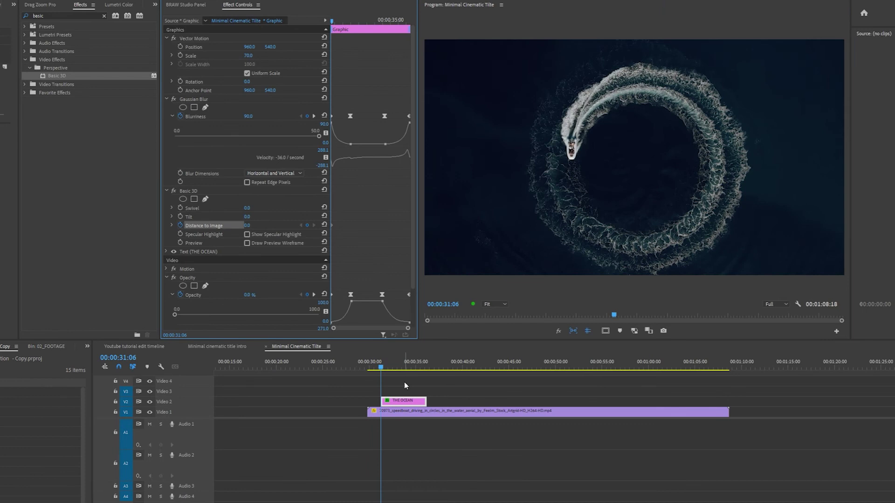
click(247, 226)
text(-15)
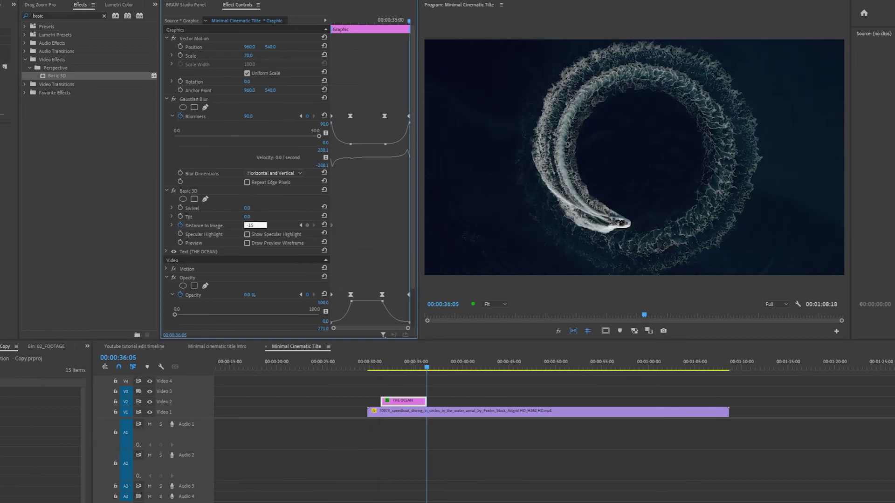